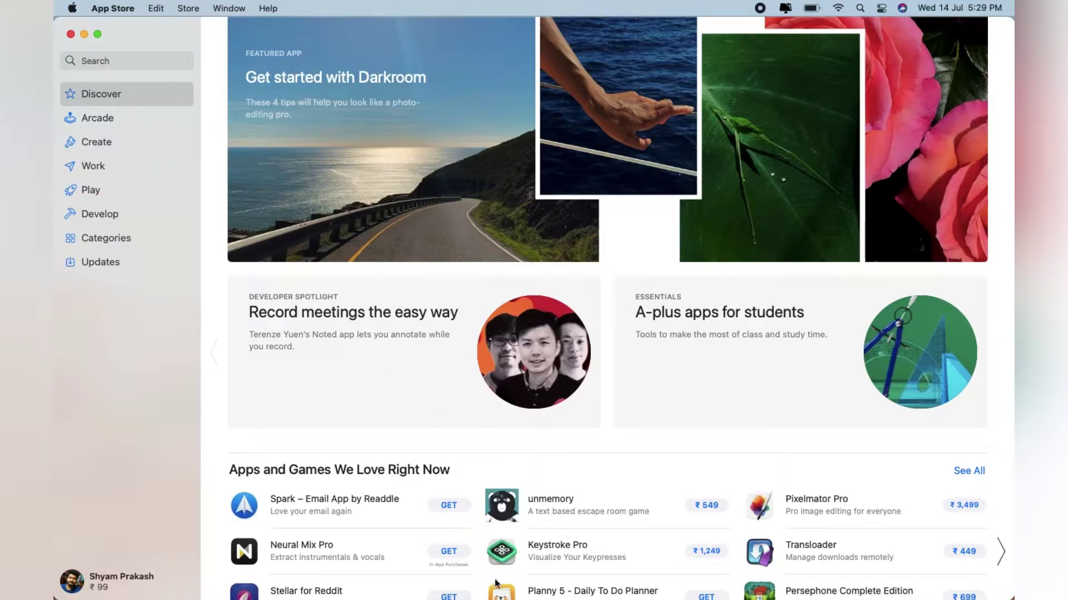
# Search the App Store for "hotspot" and open the HotspotShield VPN - Wifi Proxy product page.
pyautogui.moveTo(494, 572)
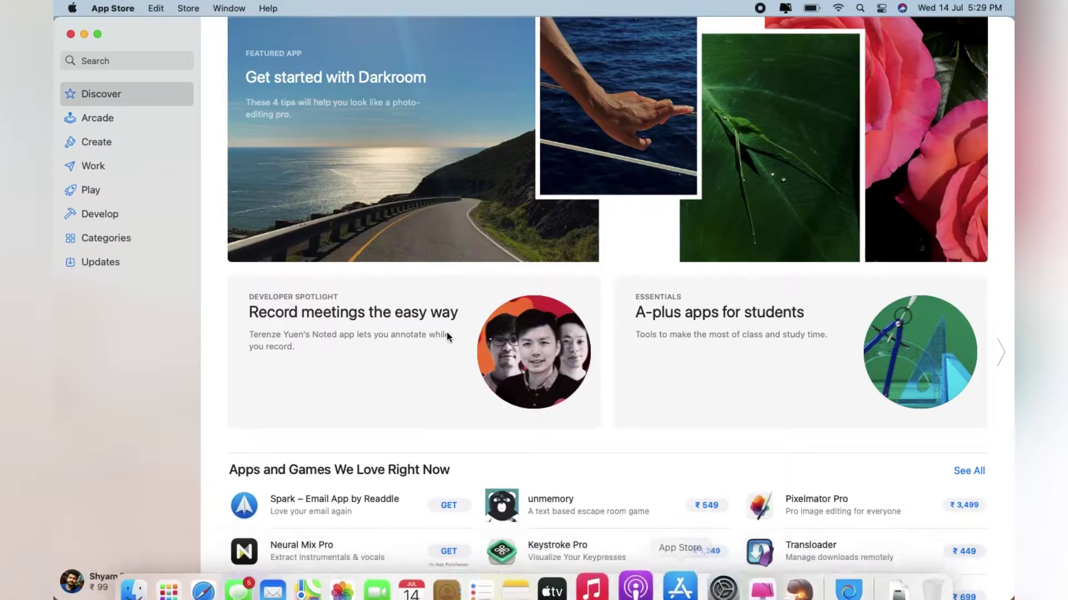
pyautogui.click(140, 62)
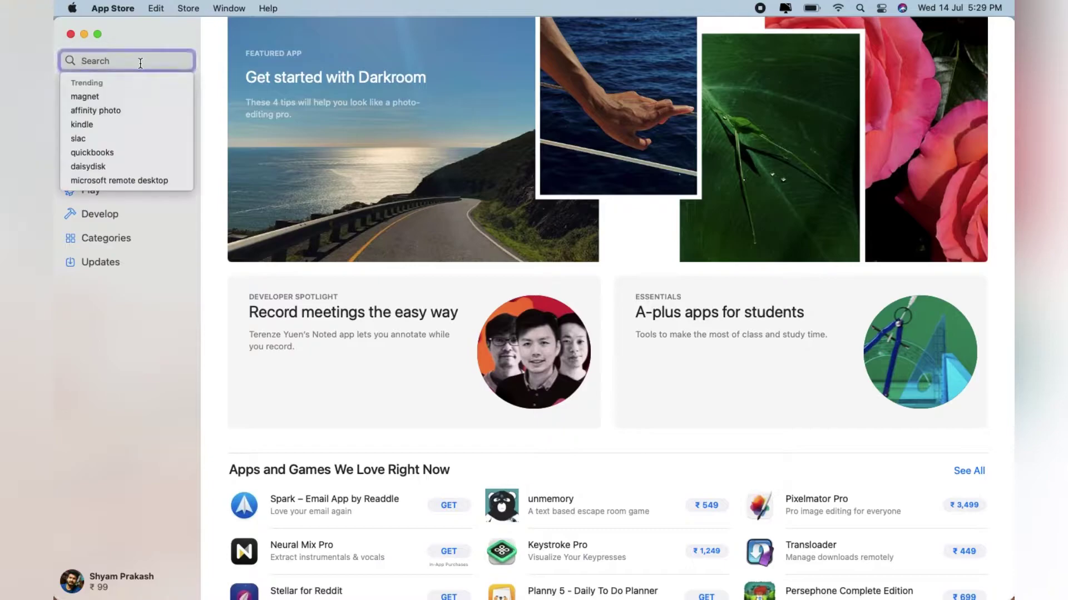
pyautogui.write('hotspot')
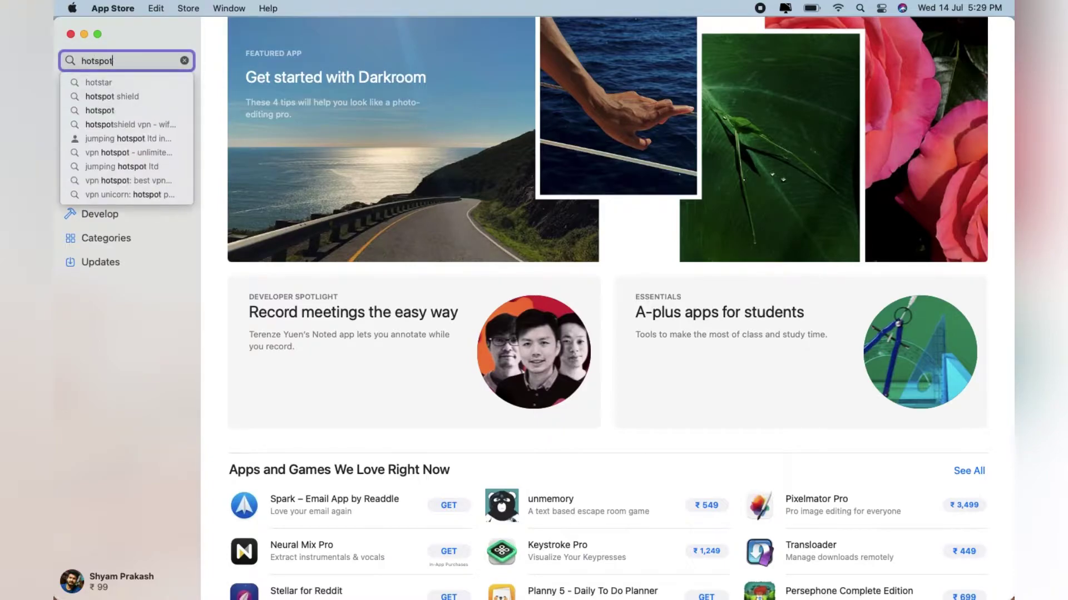
pyautogui.press('Return')
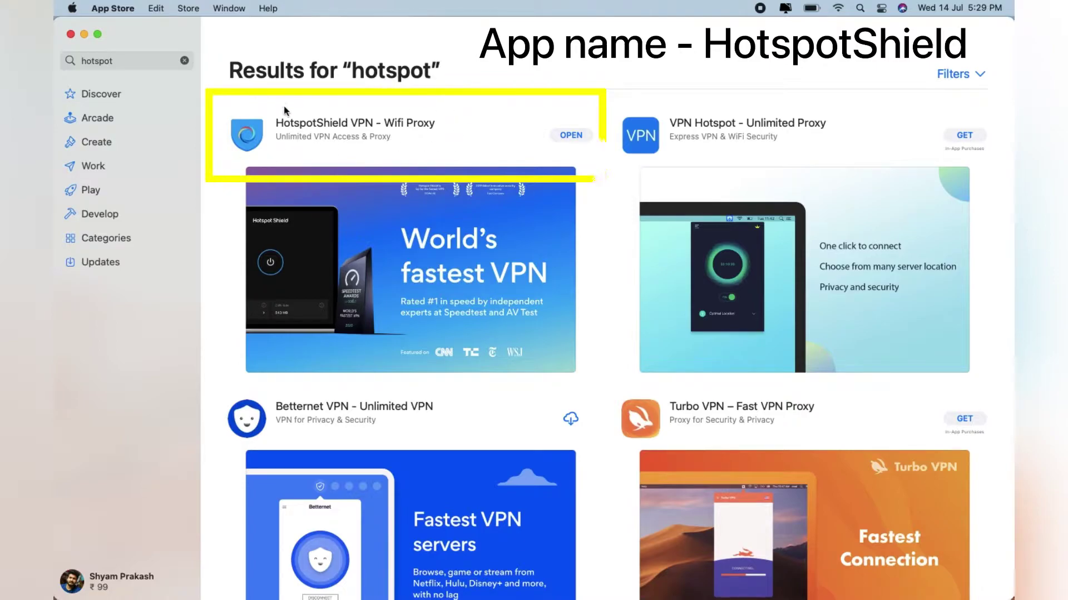
pyautogui.click(243, 138)
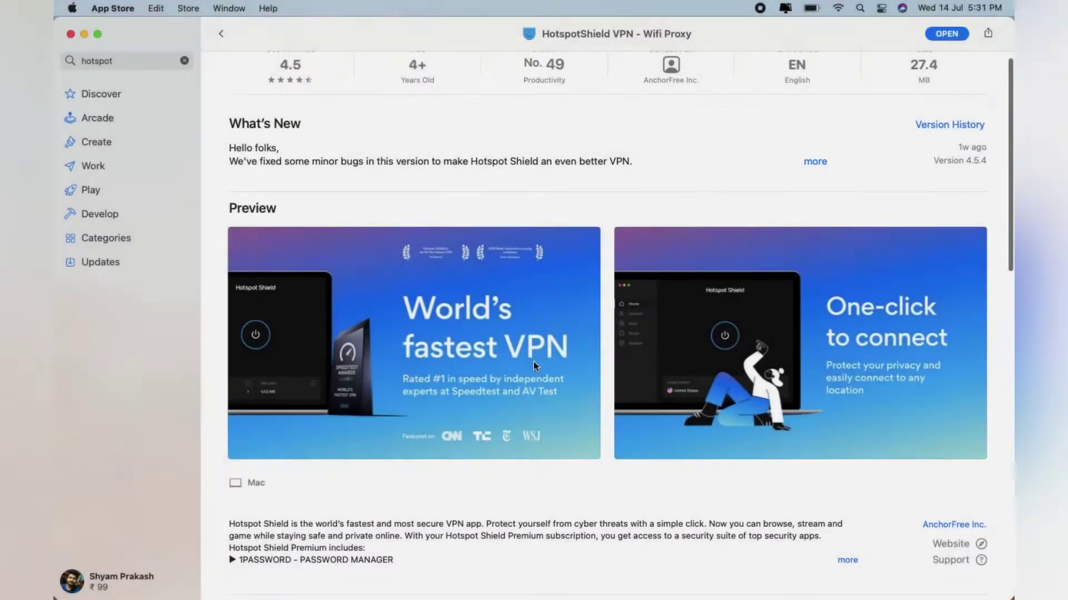
# Examine the preview images and description on the HotspotShield VPN product page.
pyautogui.scroll(-3, 532, 362)
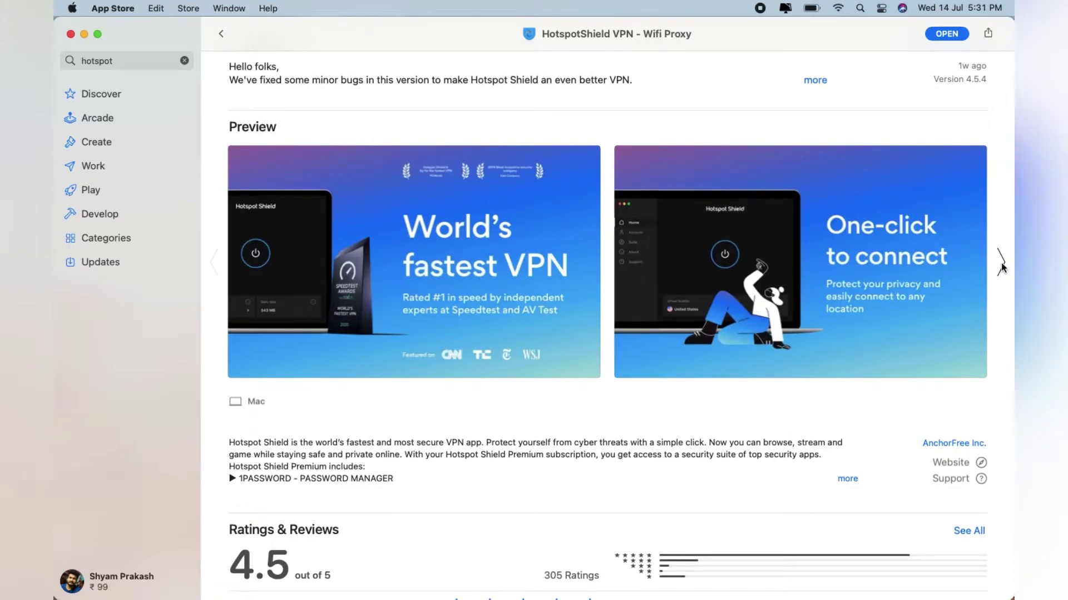
pyautogui.click(1001, 263)
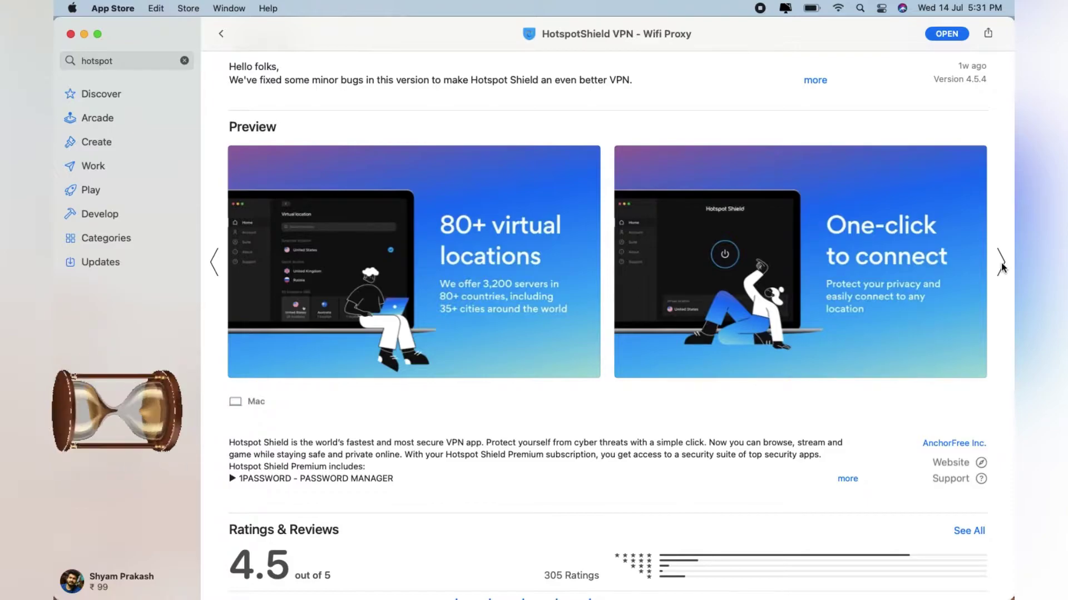
pyautogui.click(1001, 266)
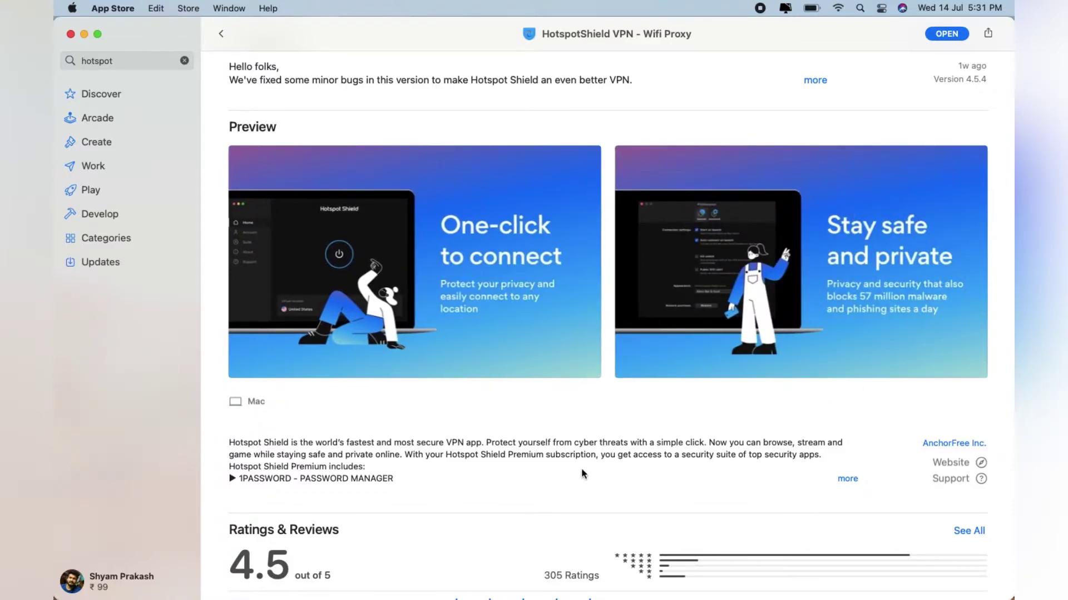
pyautogui.scroll(1, 581, 470)
pyautogui.scroll(1, 582, 473)
pyautogui.moveTo(600, 297)
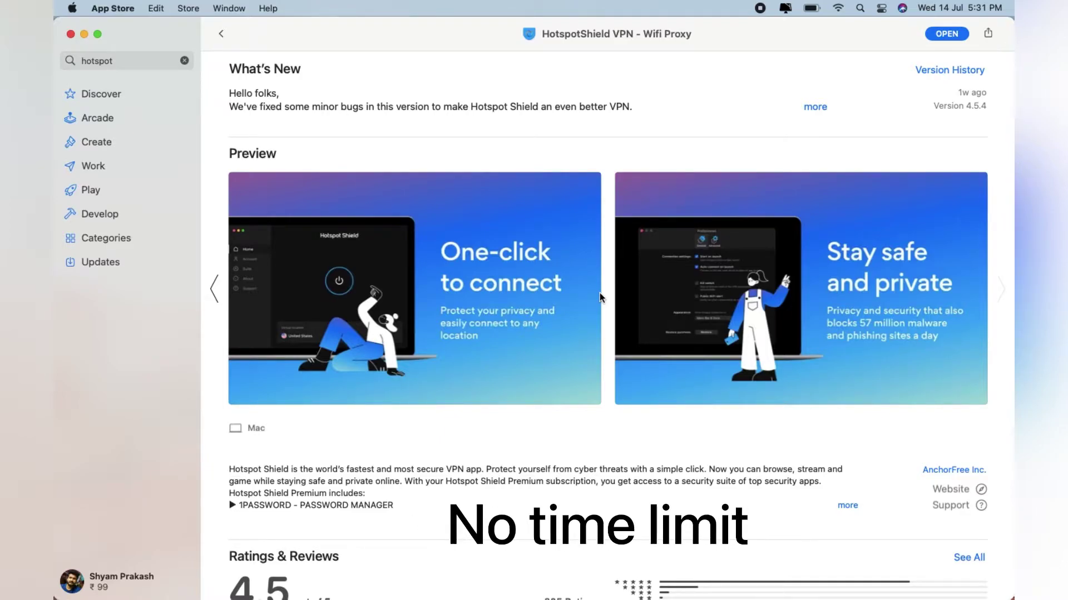
pyautogui.scroll(5, 599, 292)
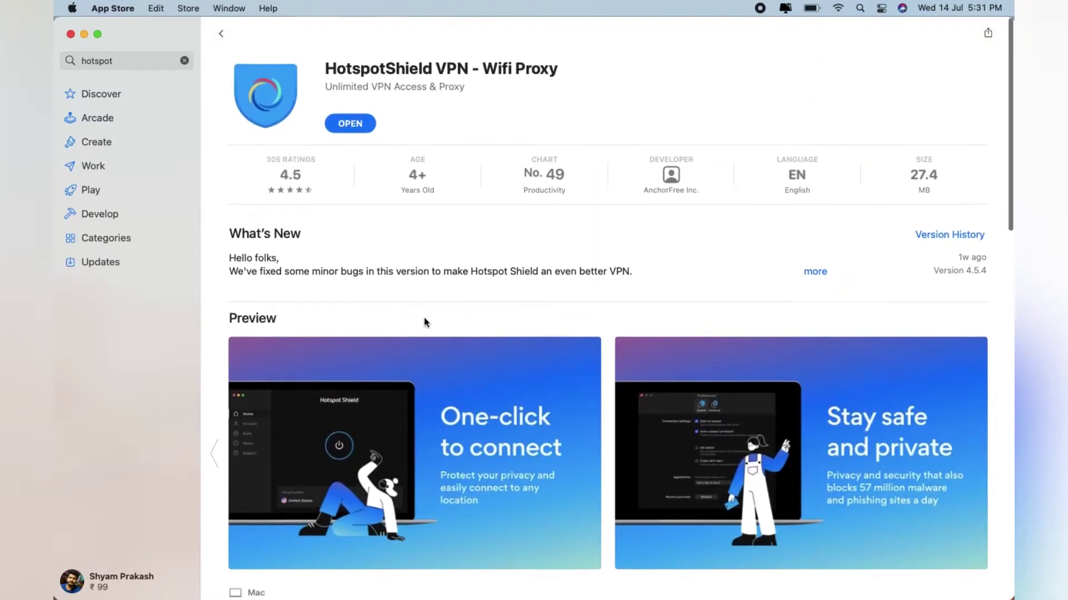
# Launch Hotspot Shield, accept its privacy notice, and skip both account creation and the subscription offer.
pyautogui.click(352, 122)
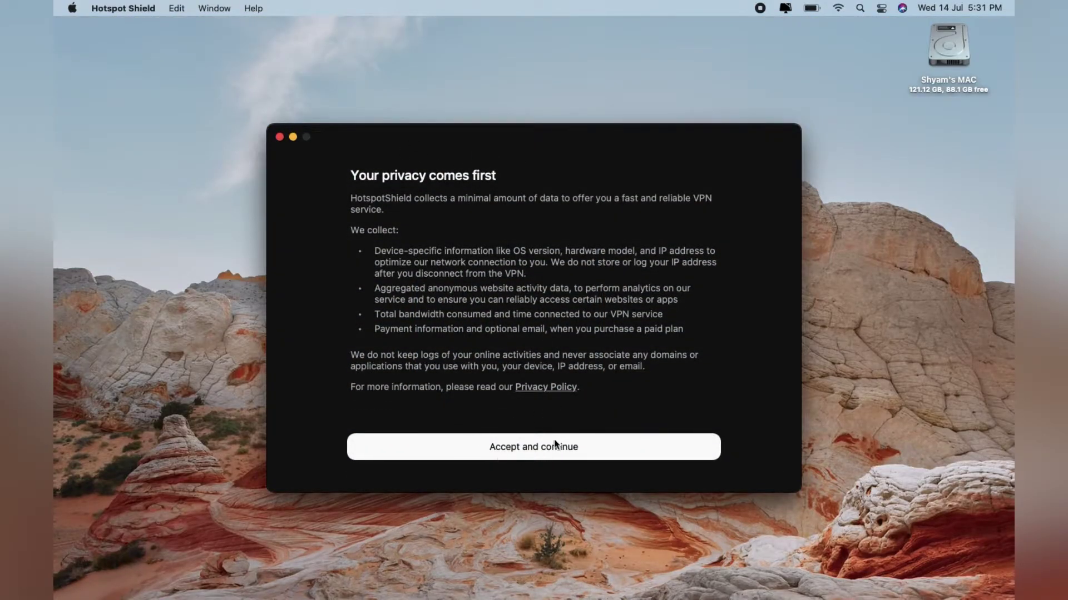
pyautogui.click(532, 451)
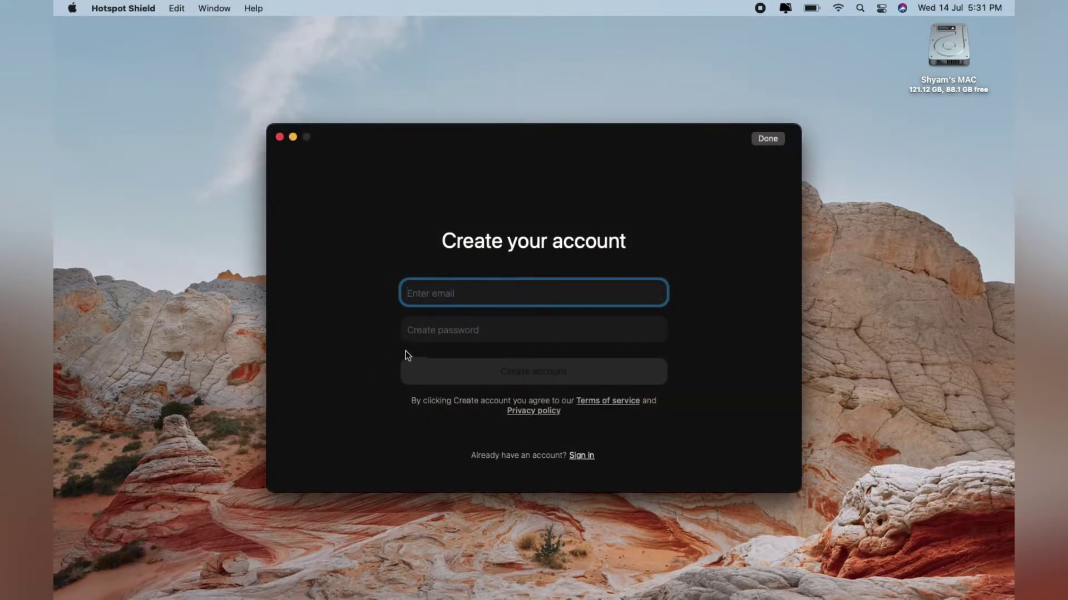
pyautogui.click(767, 139)
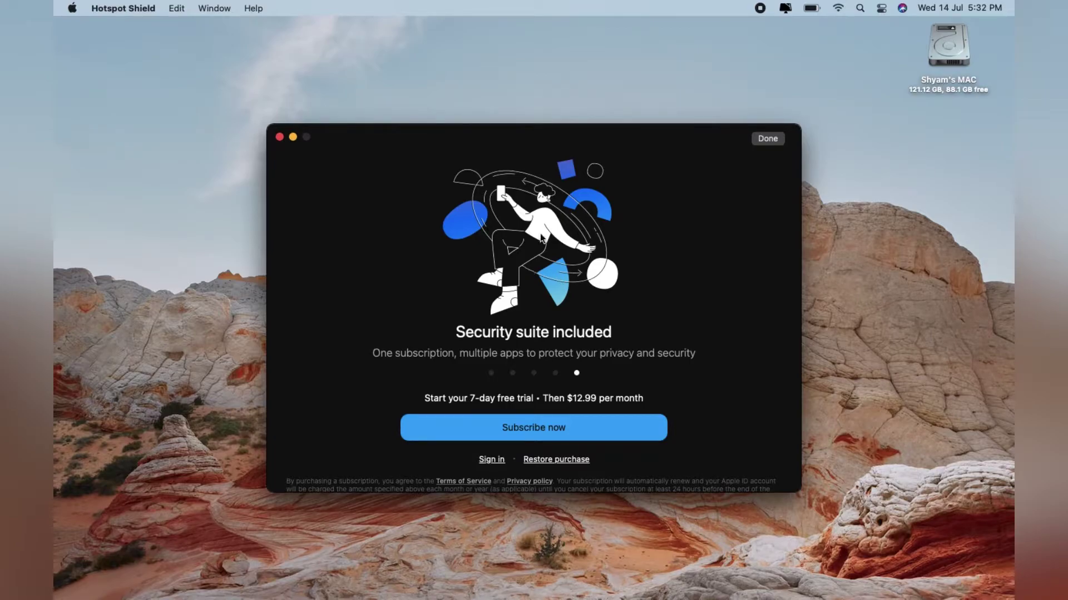
pyautogui.click(769, 141)
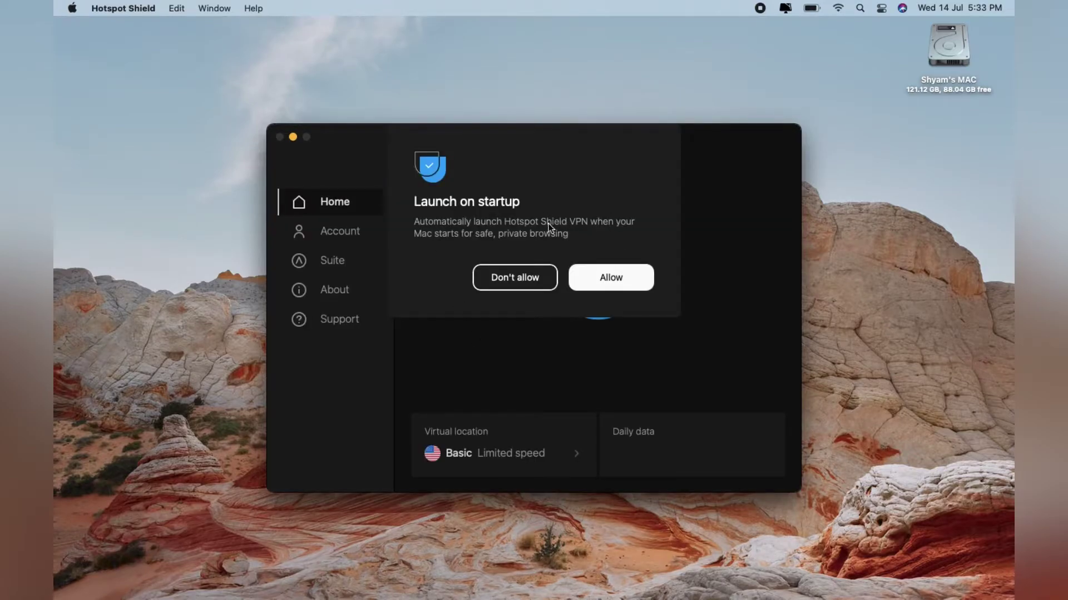
# Decline launching on startup and connect to the VPN, allowing Hotspot Shield to add VPN configurations.
pyautogui.click(506, 280)
pyautogui.click(492, 261)
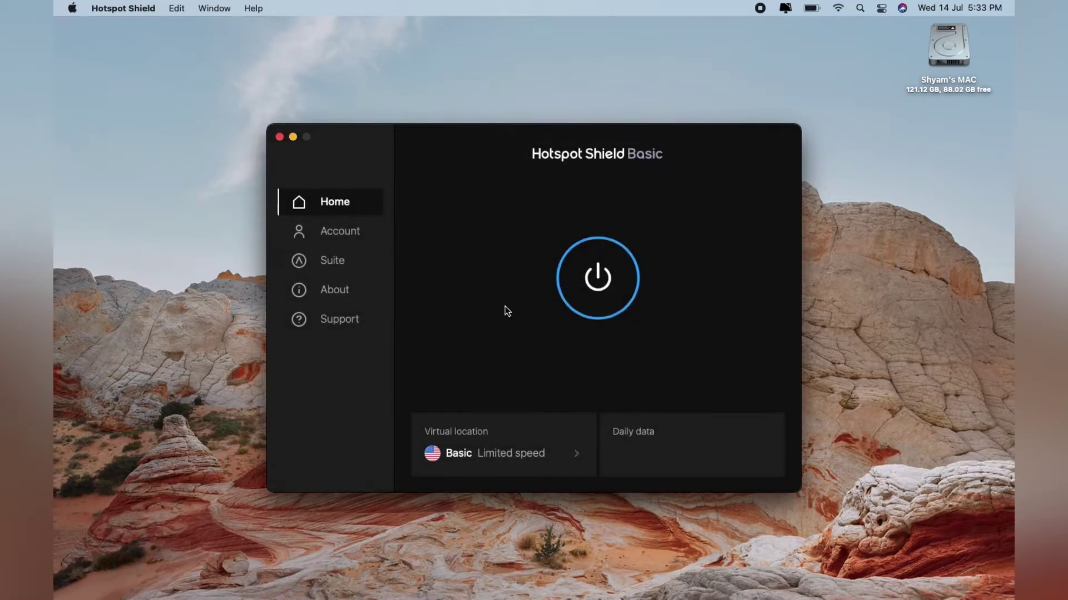
pyautogui.click(599, 282)
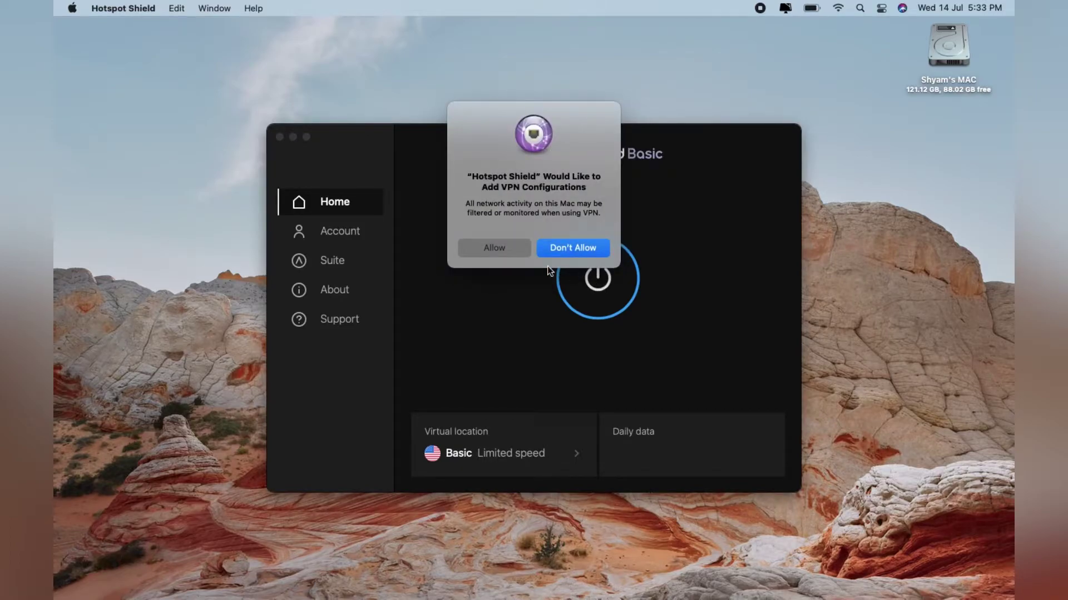
pyautogui.click(495, 248)
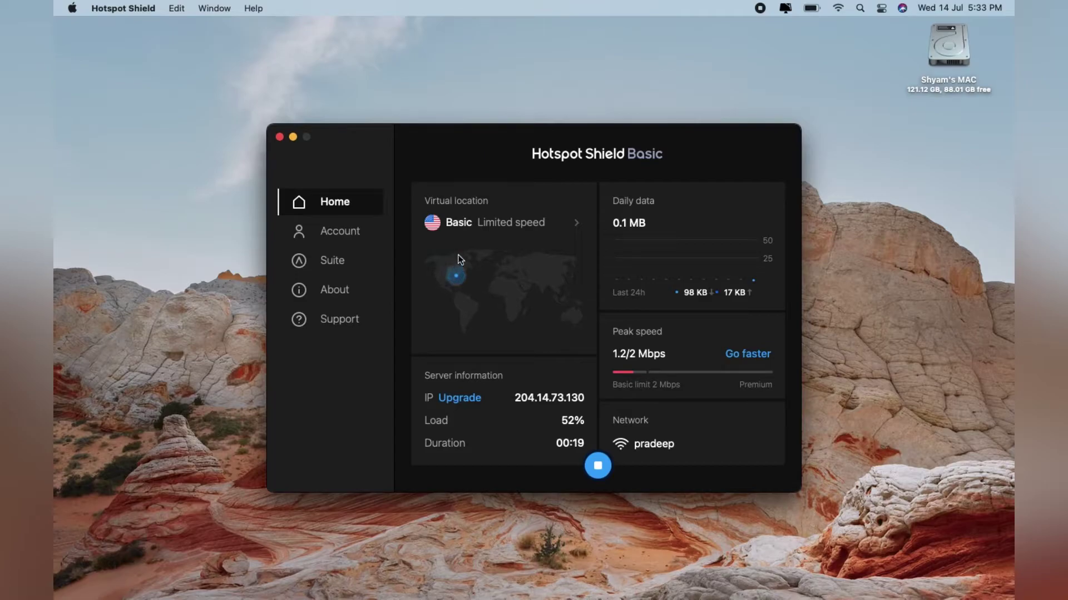
# Look through the list of available virtual locations and return to the connection overview.
pyautogui.click(575, 224)
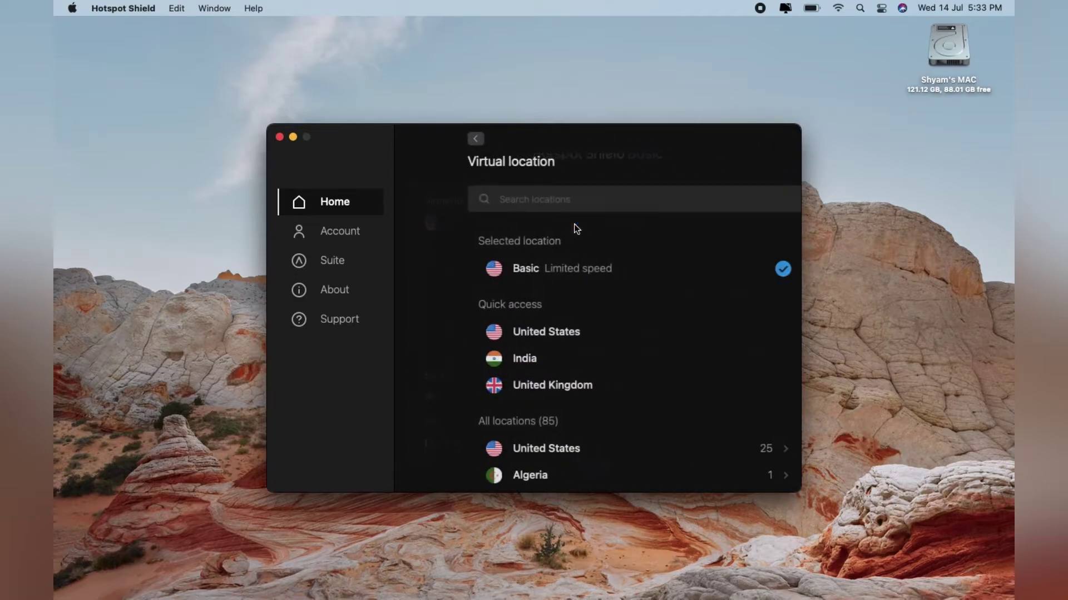
pyautogui.scroll(-3, 575, 403)
pyautogui.scroll(4, 576, 402)
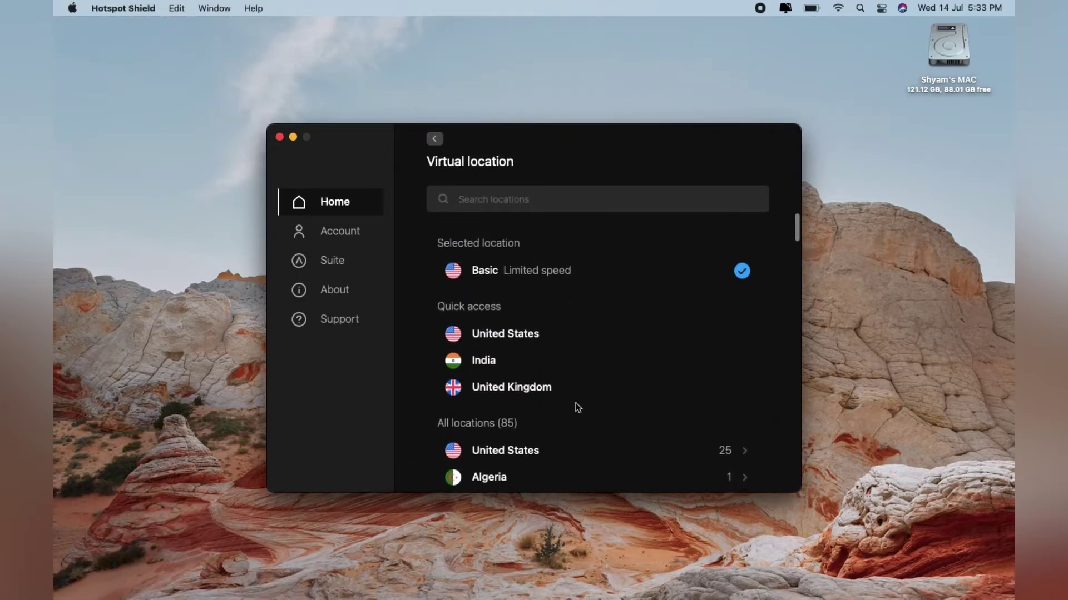
pyautogui.scroll(-1, 550, 401)
pyautogui.scroll(1, 550, 402)
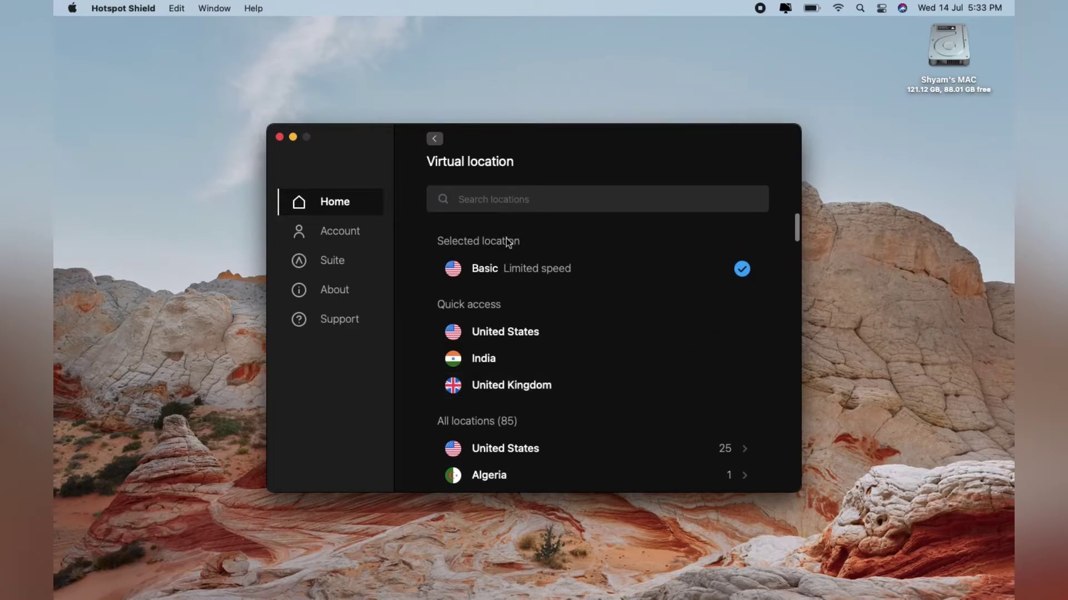
pyautogui.click(435, 140)
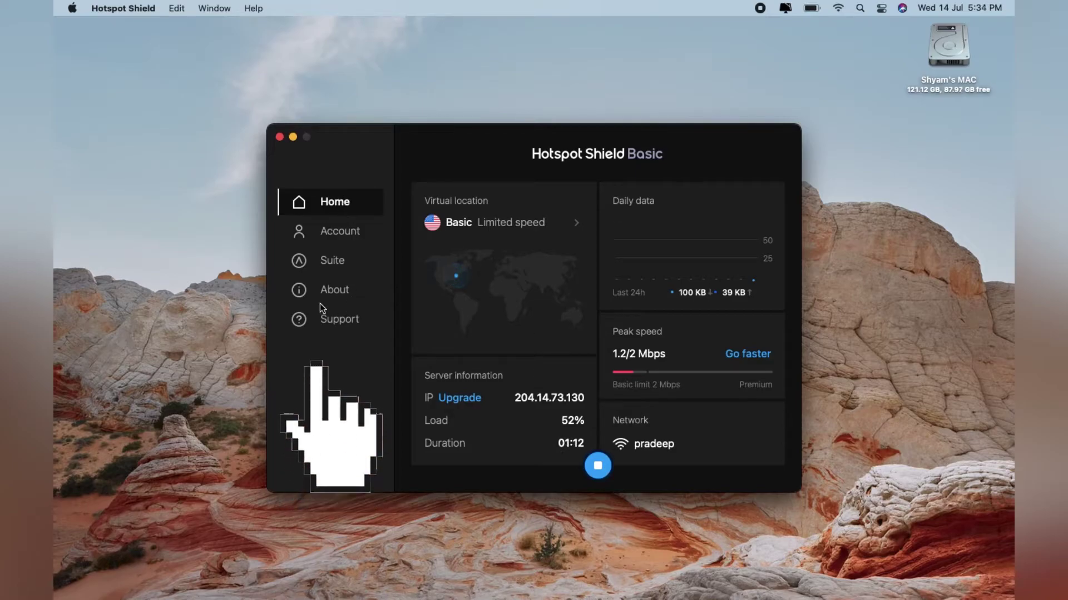
# Review the Account page with its sign-in form, and the Suite, About and Support pages.
pyautogui.click(332, 235)
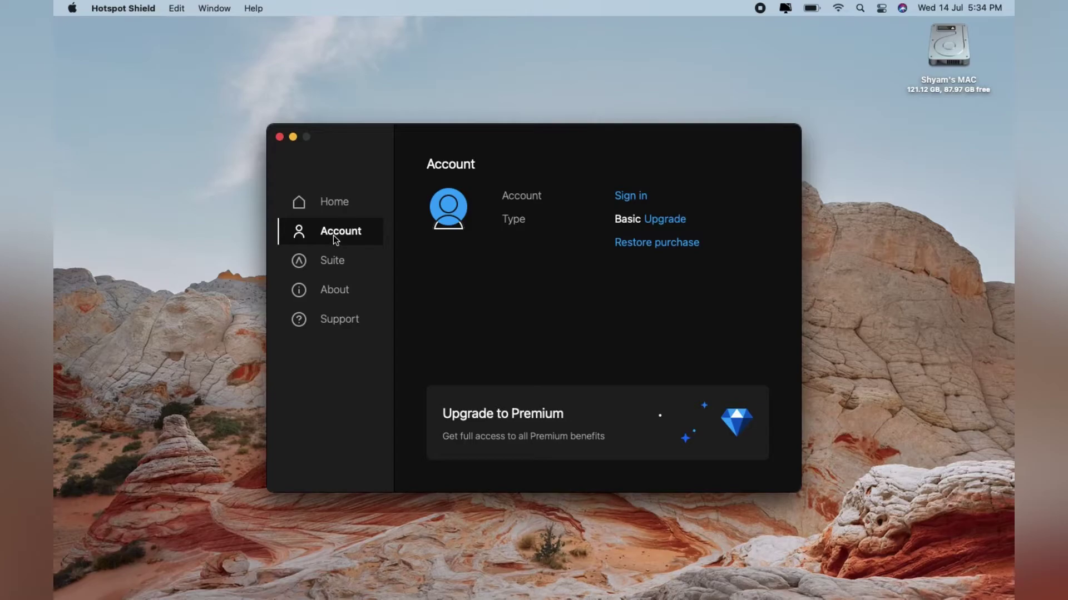
pyautogui.click(627, 197)
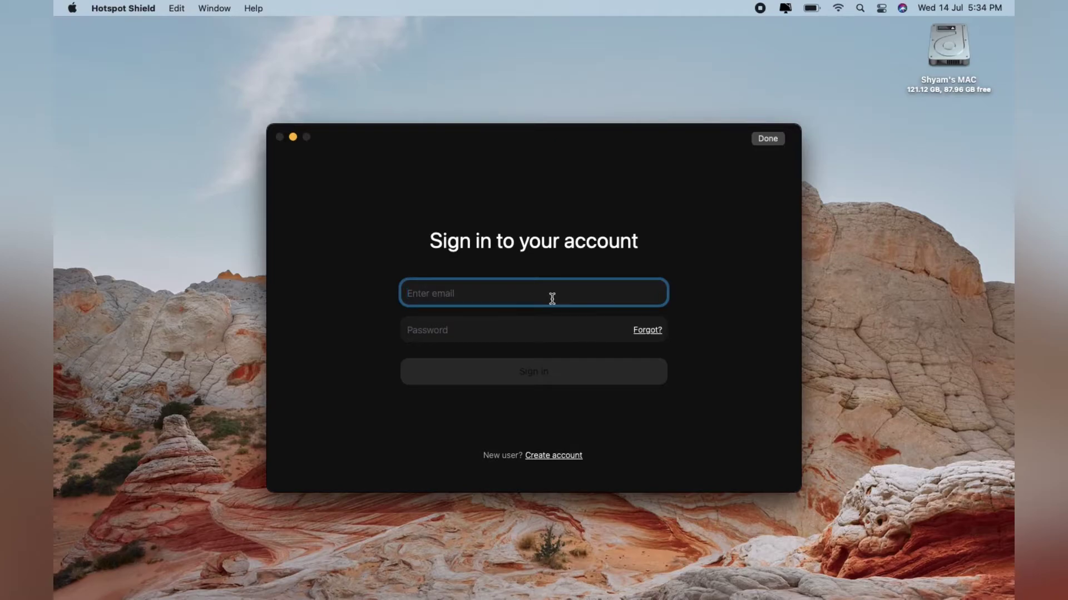
pyautogui.click(768, 139)
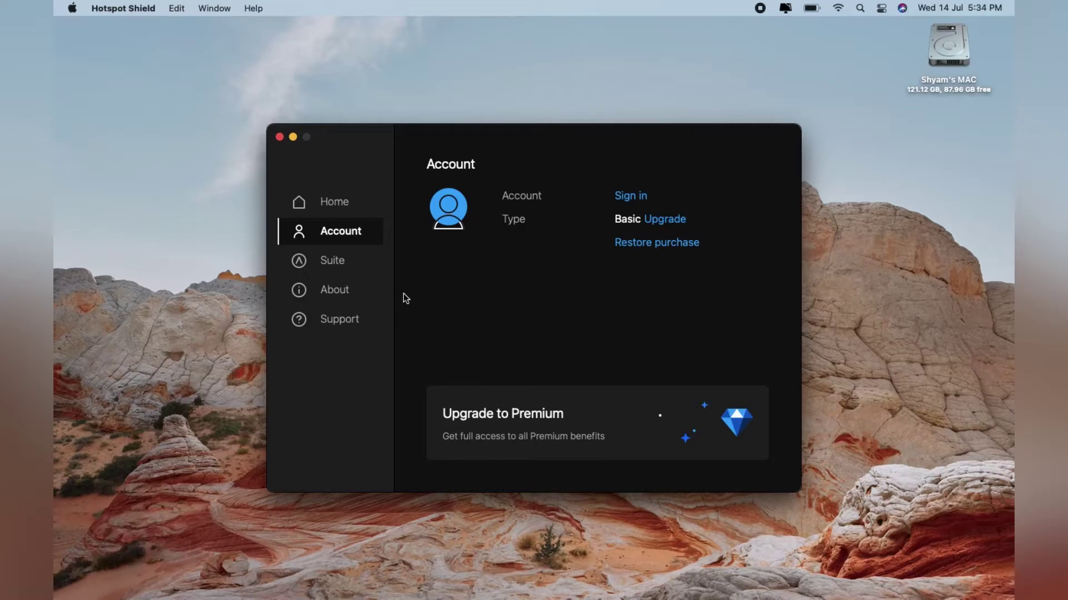
pyautogui.click(339, 269)
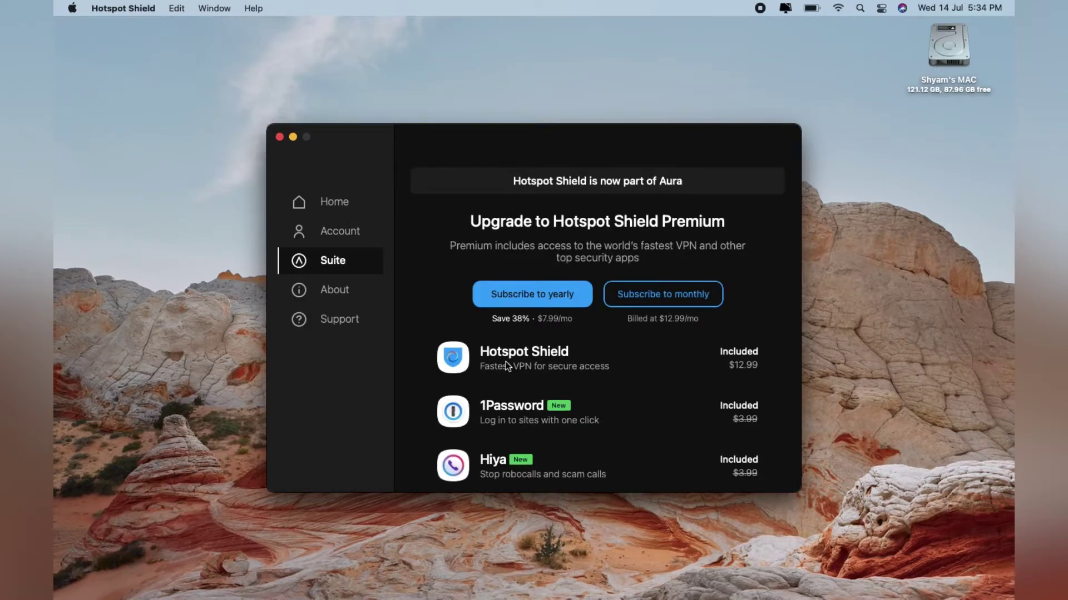
pyautogui.click(333, 292)
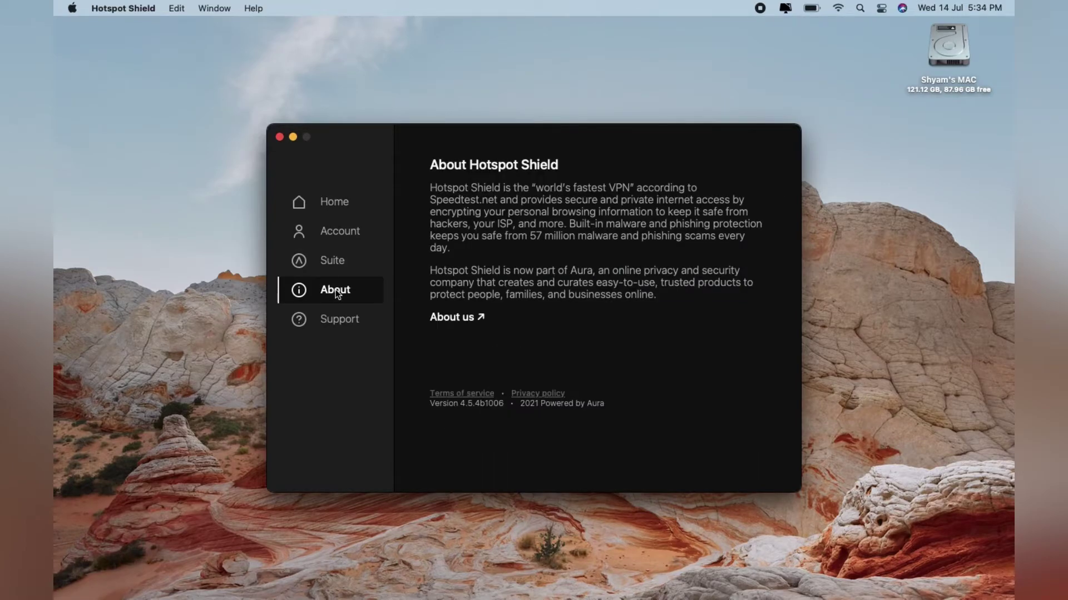
pyautogui.click(338, 320)
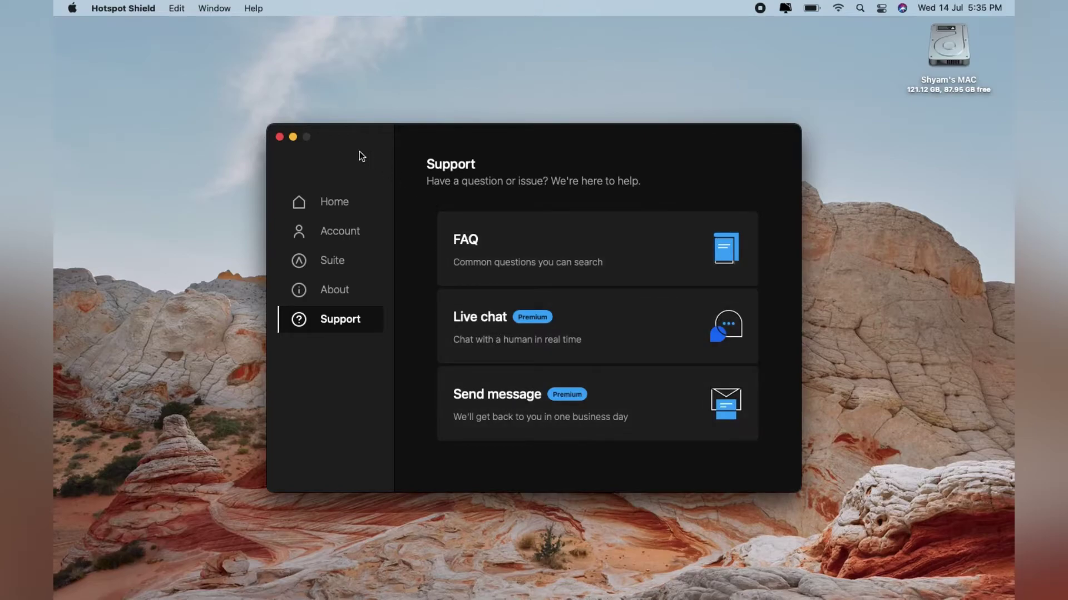
# In the general preferences, set the Hotspot Shield icon to show in Menu Bar & Dock.
pyautogui.click(129, 9)
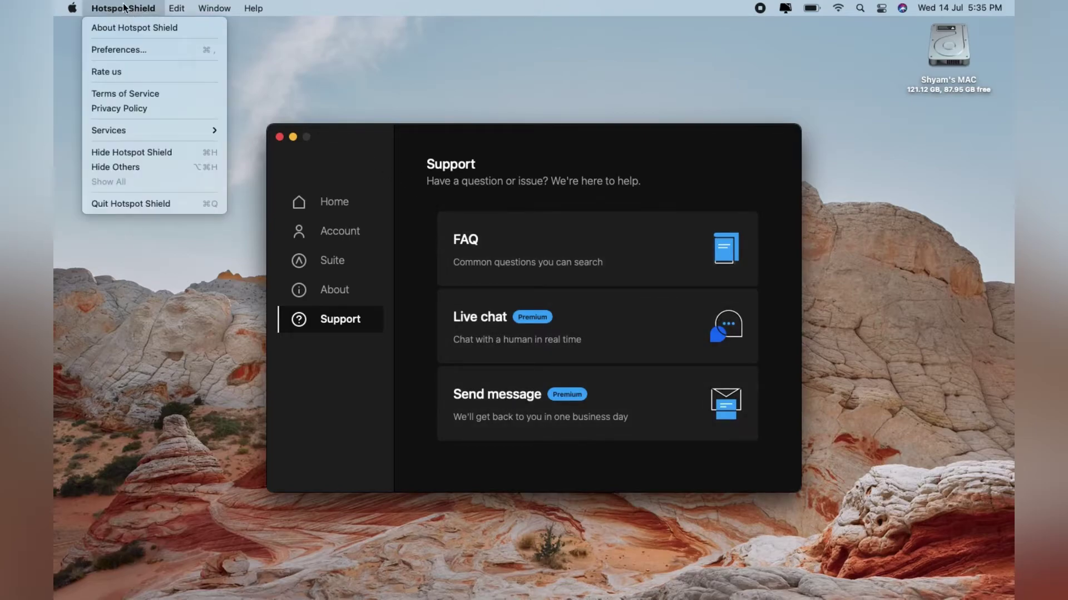
pyautogui.click(127, 51)
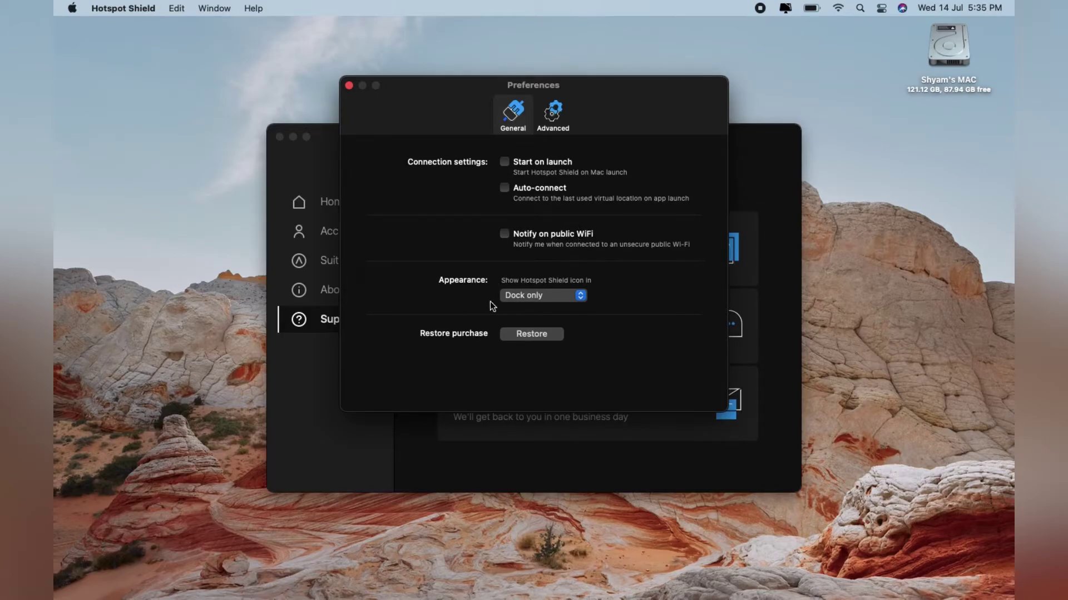
pyautogui.click(580, 300)
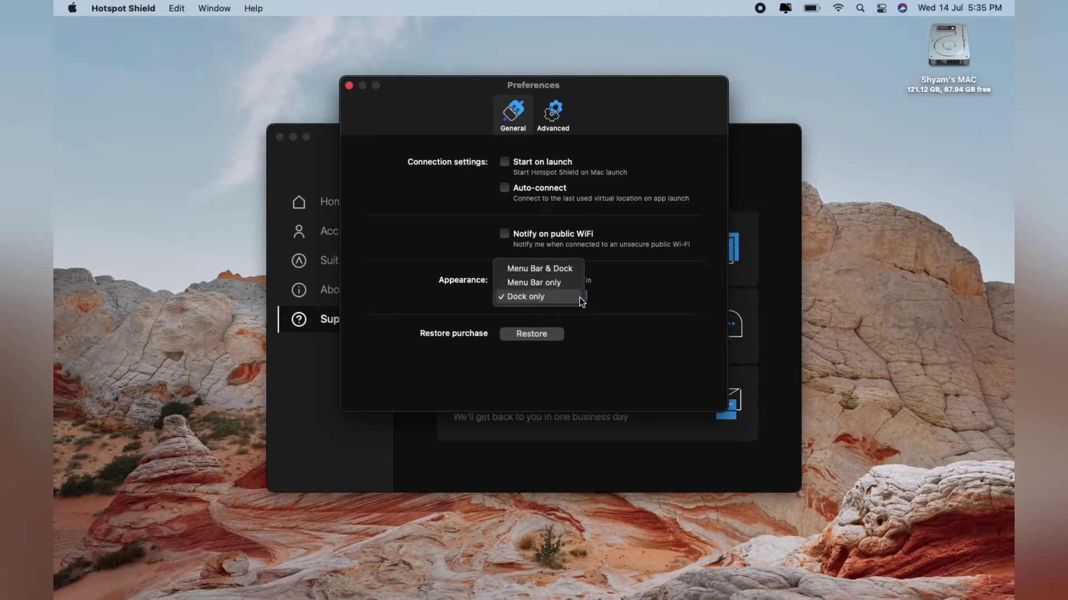
pyautogui.click(612, 326)
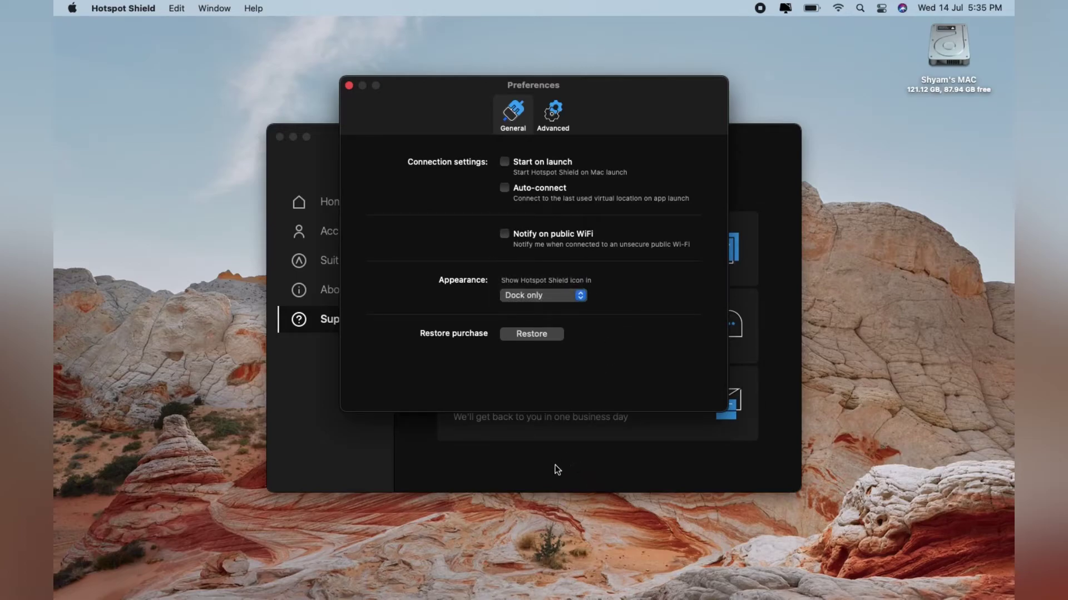
pyautogui.moveTo(536, 598)
pyautogui.click(581, 296)
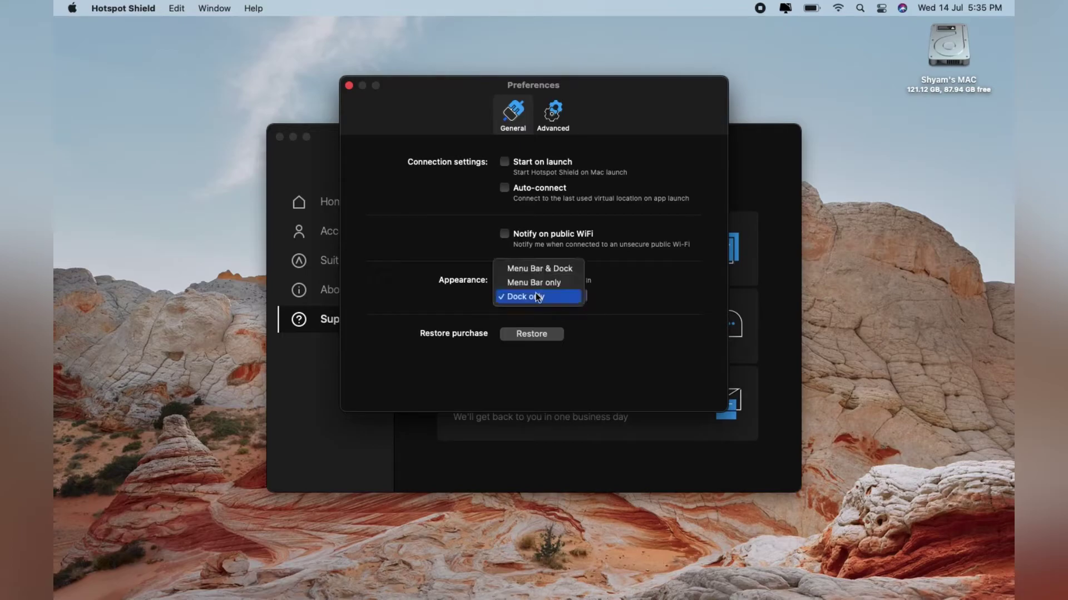
pyautogui.click(529, 270)
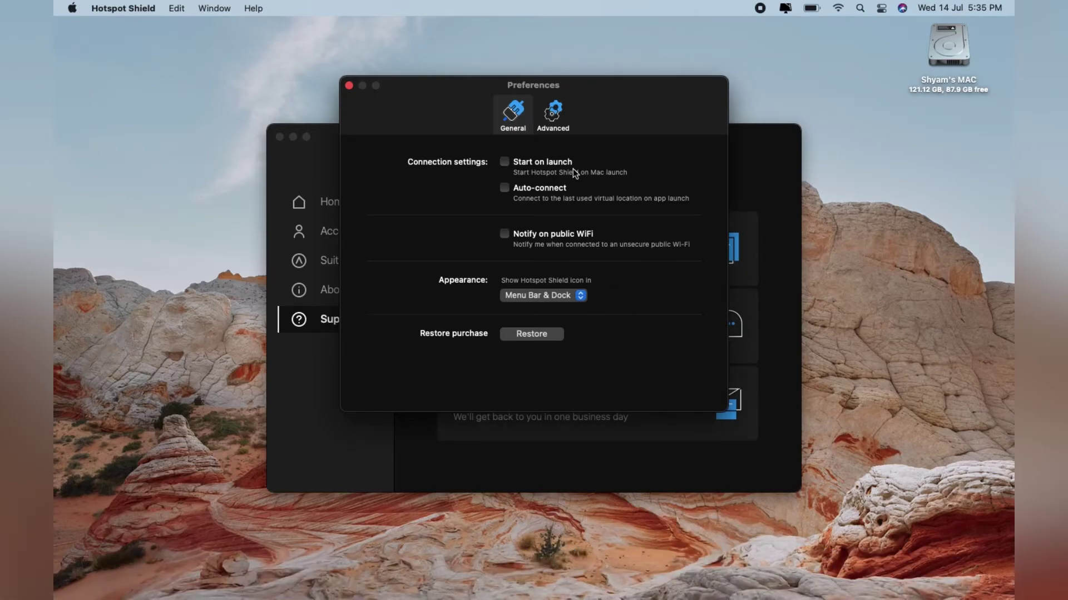
# Look at the Advanced preferences and the options offered by Hotspot Shield's menu bar item.
pyautogui.click(552, 119)
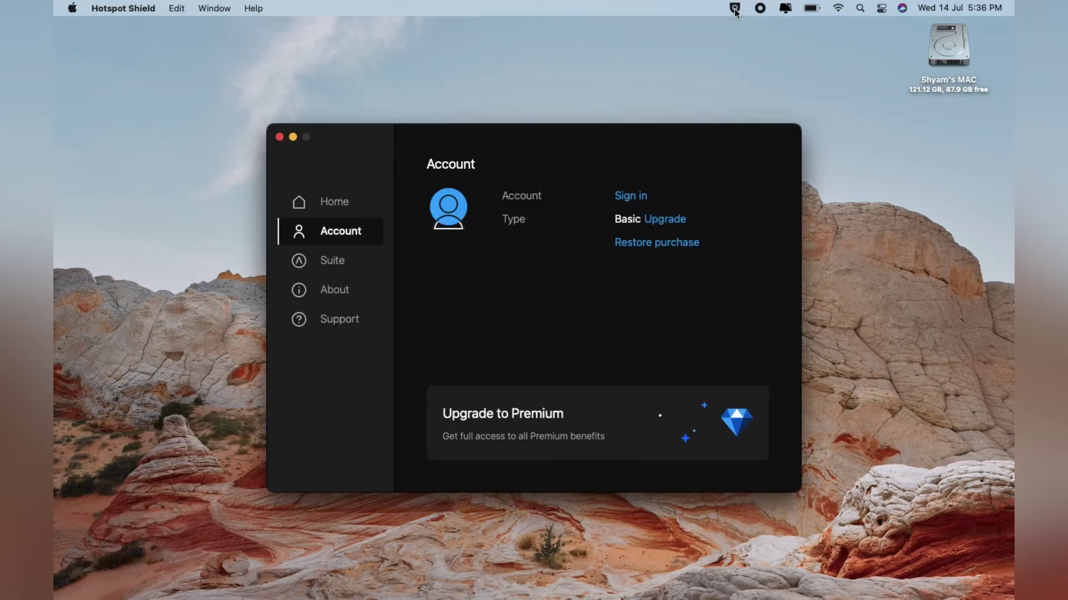
pyautogui.click(735, 9)
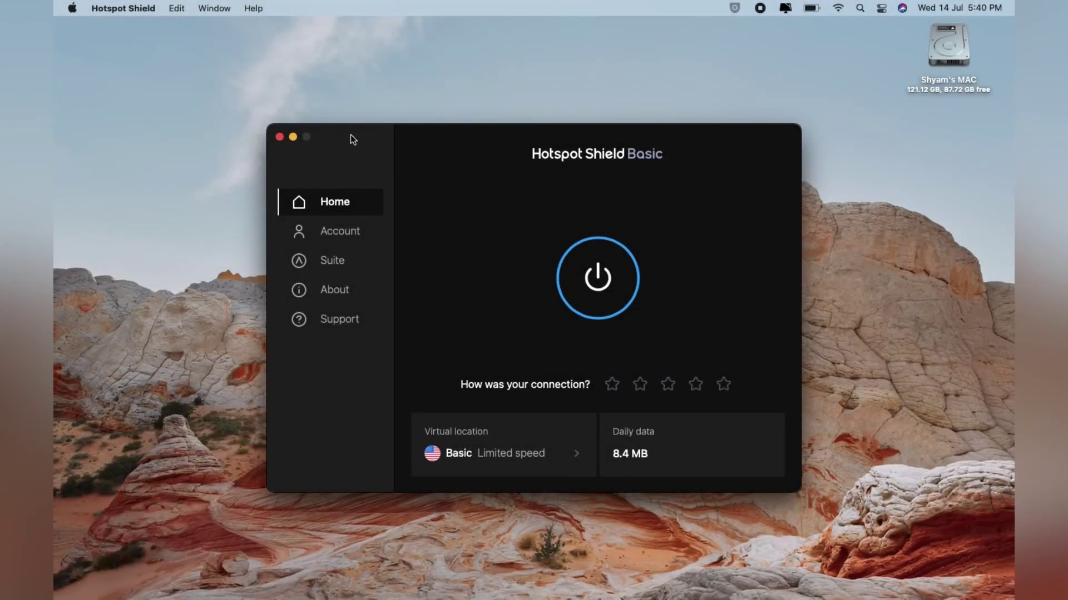
# Quit the Hotspot Shield app and also its menu bar component.
pyautogui.click(134, 8)
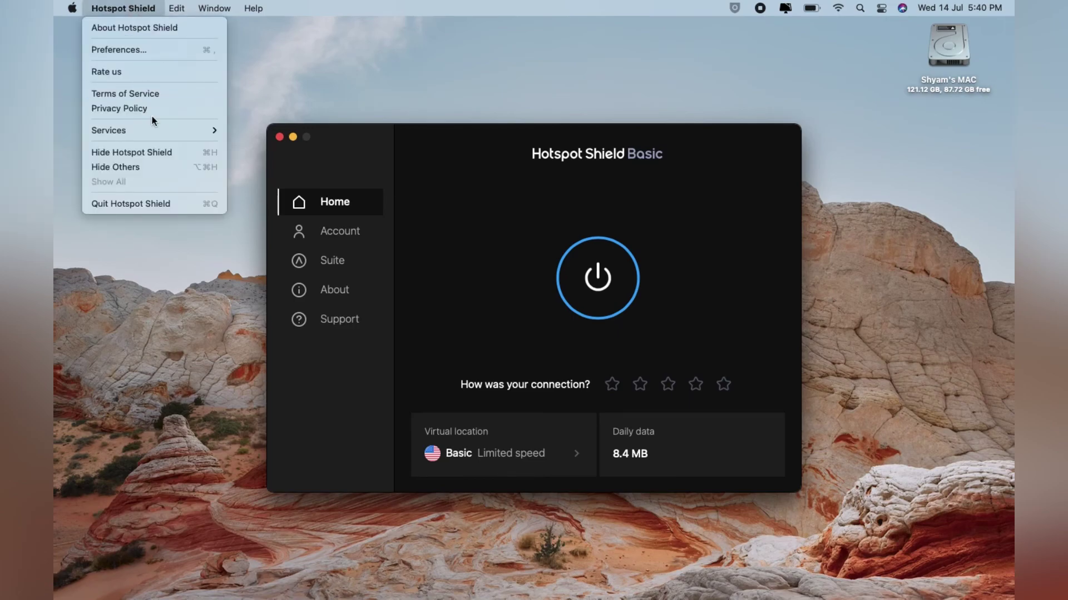
pyautogui.click(152, 206)
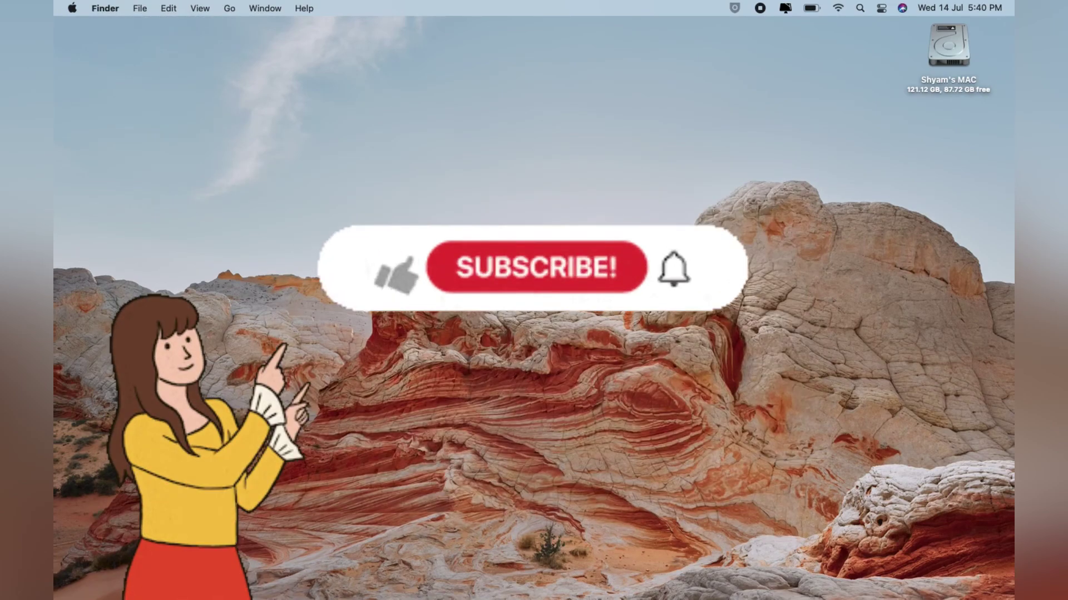
pyautogui.click(734, 8)
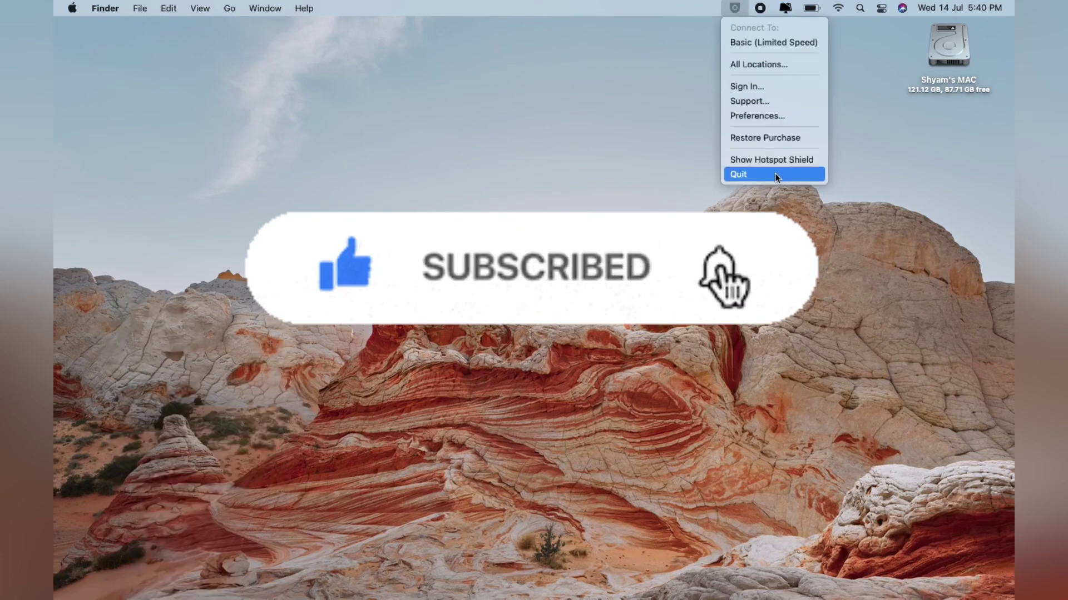
pyautogui.click(753, 174)
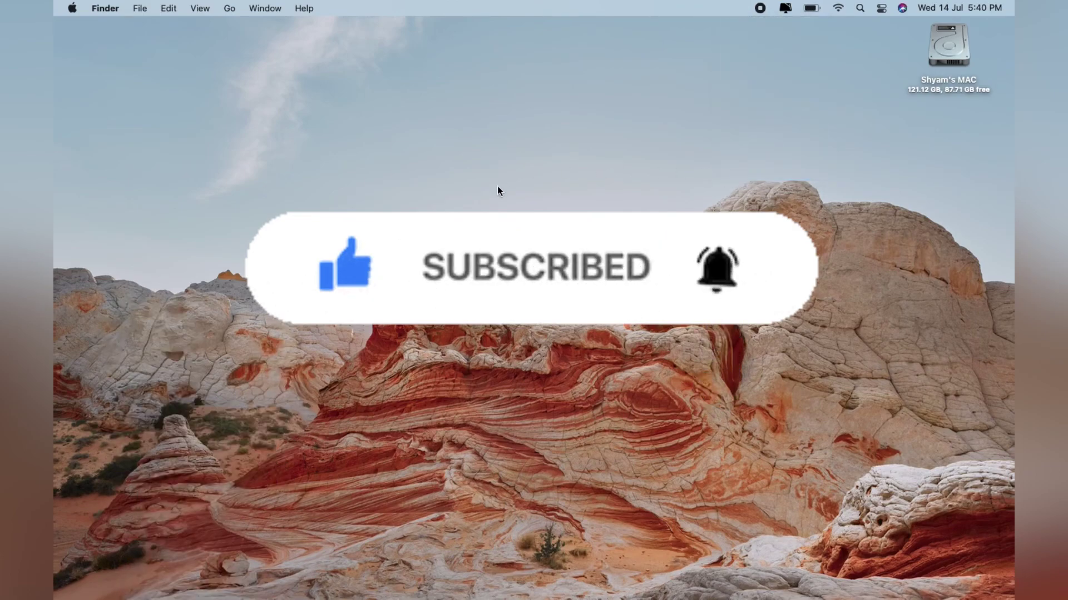